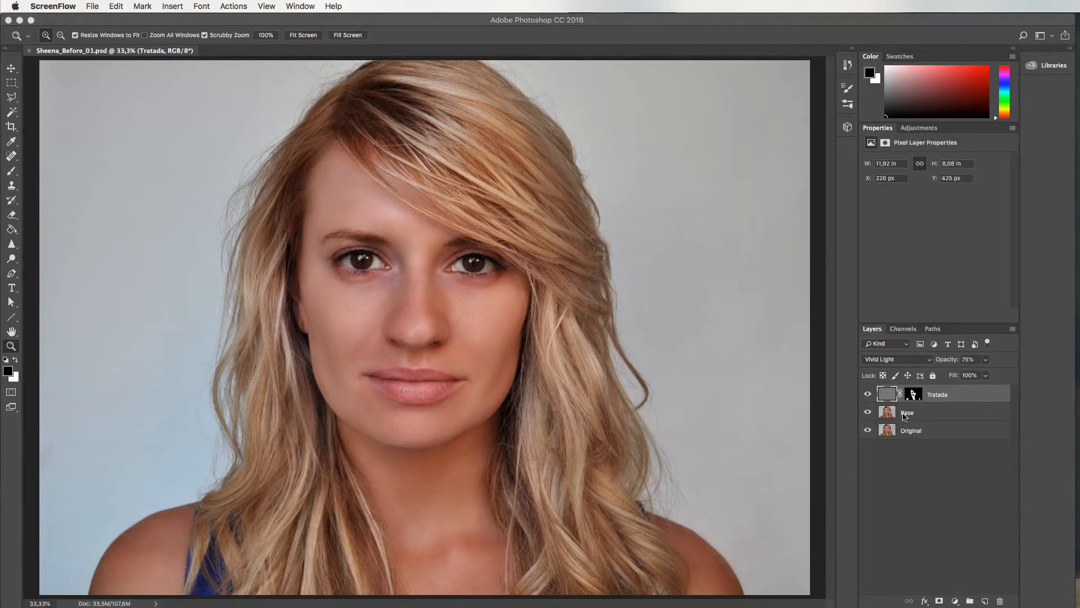
Stamp all the visible layers into a new merged layer on top and name it Pele_tratada.
click(901, 406)
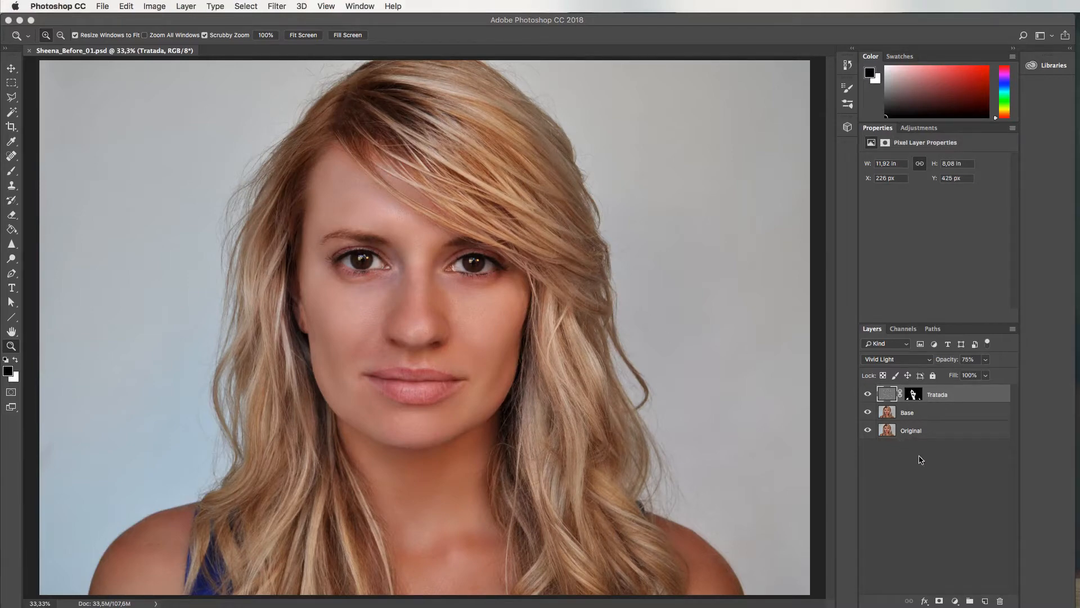
click(917, 431)
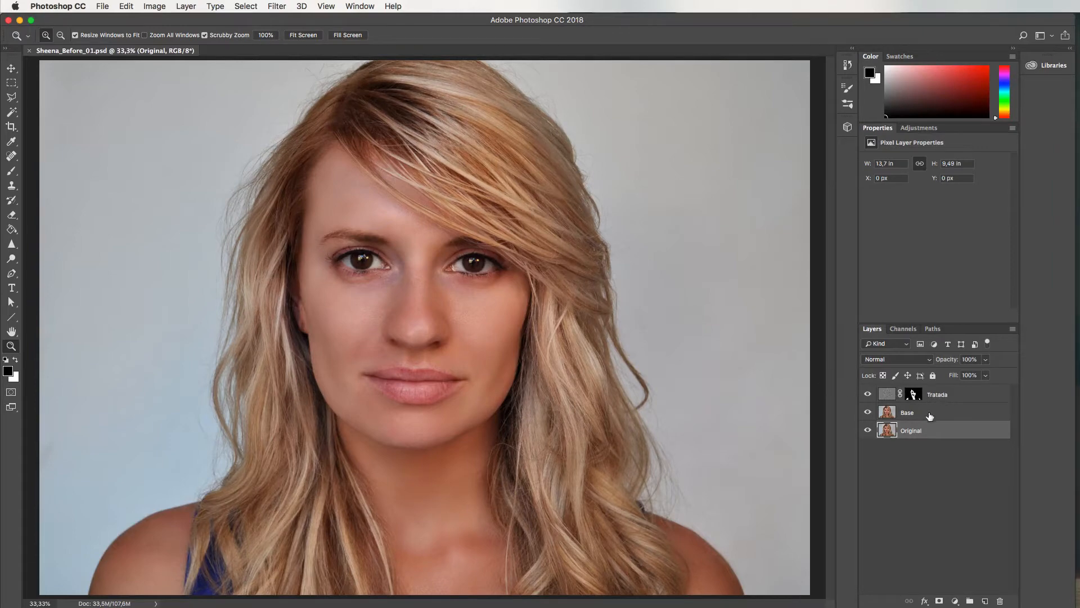
shift+click(939, 395)
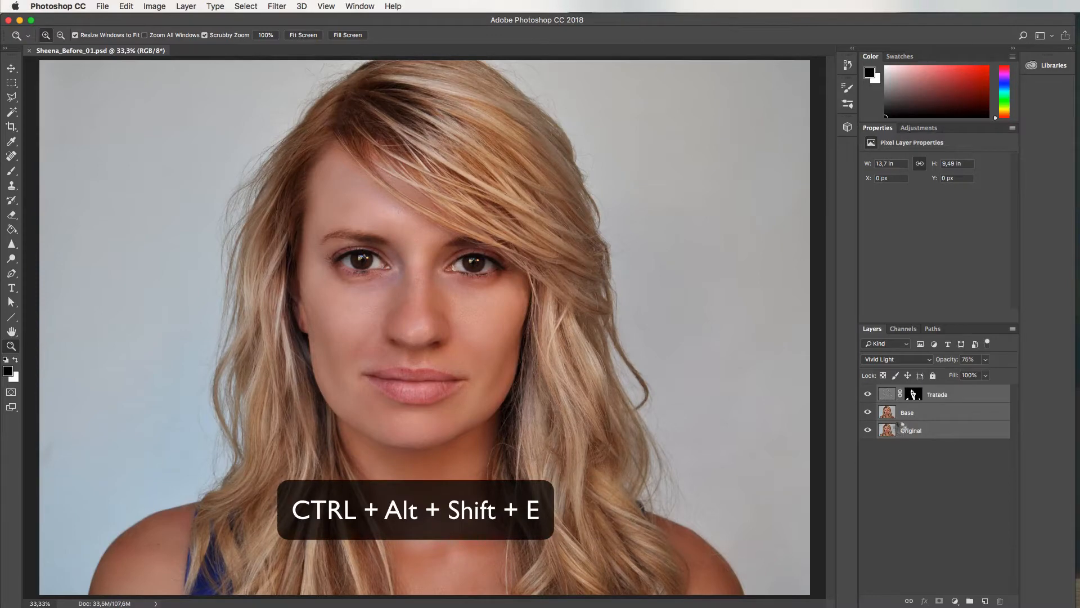
key(super+alt+shift+e)
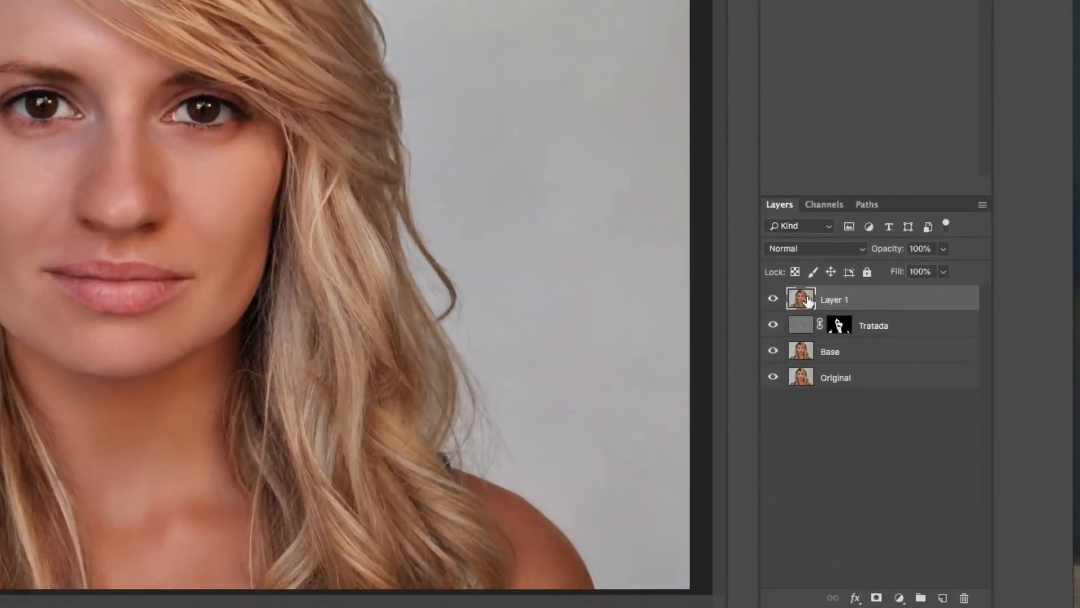
double_click(834, 299)
text(Pele_tratada)
key(Return)
Duplicate the Pele_tratada layer and name the copy Modificada.
key(ctrl+j)
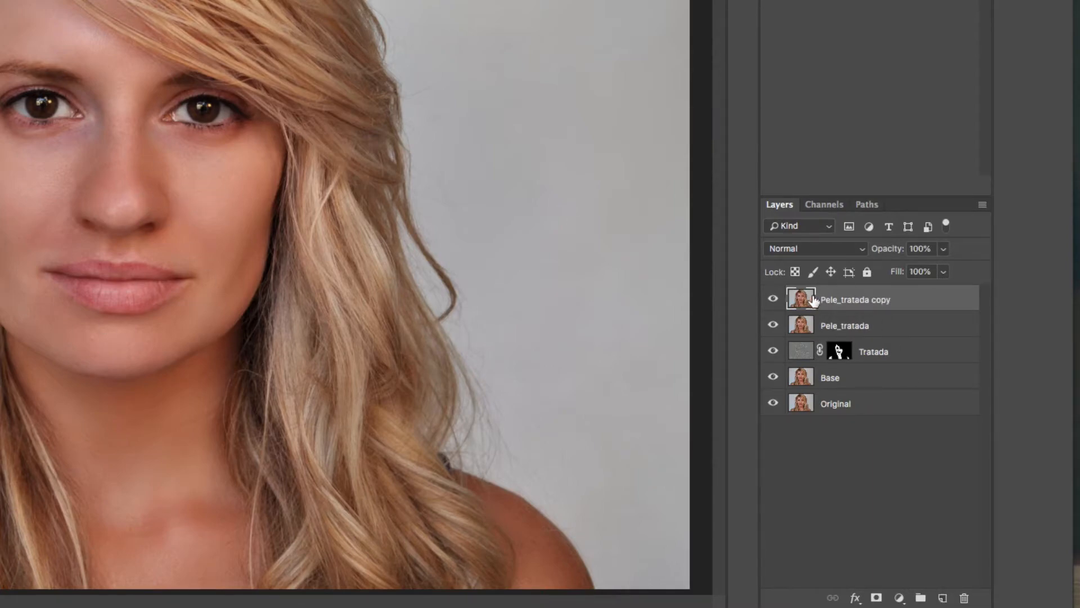
double_click(855, 300)
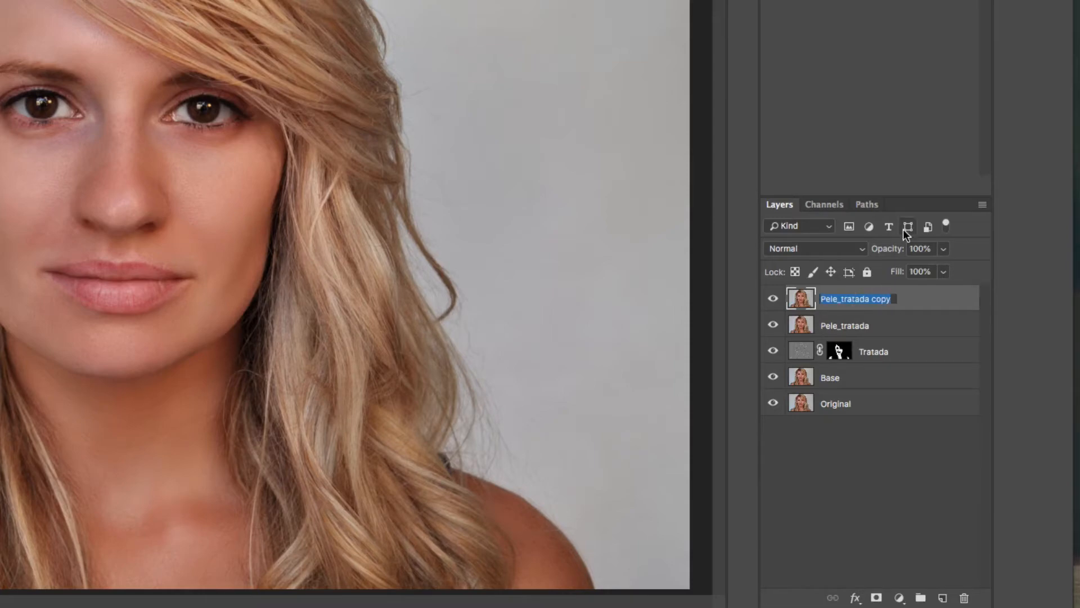
text(Modificada)
key(Return)
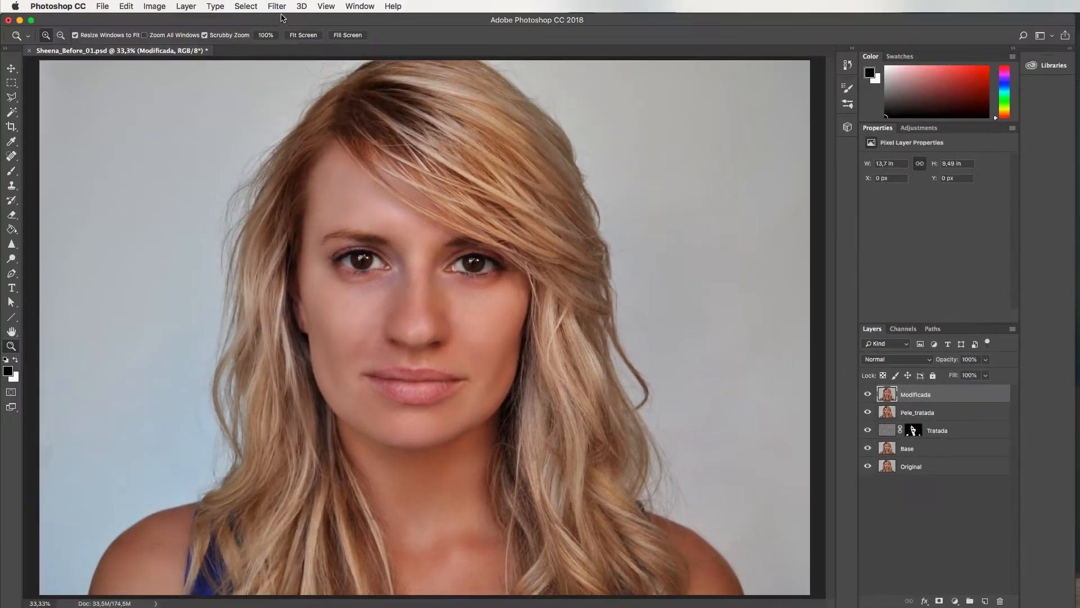
Open Liquify on the Modificada layer and use the Face tool to set Nose Width to -47 and Nose Height to 12.
click(277, 7)
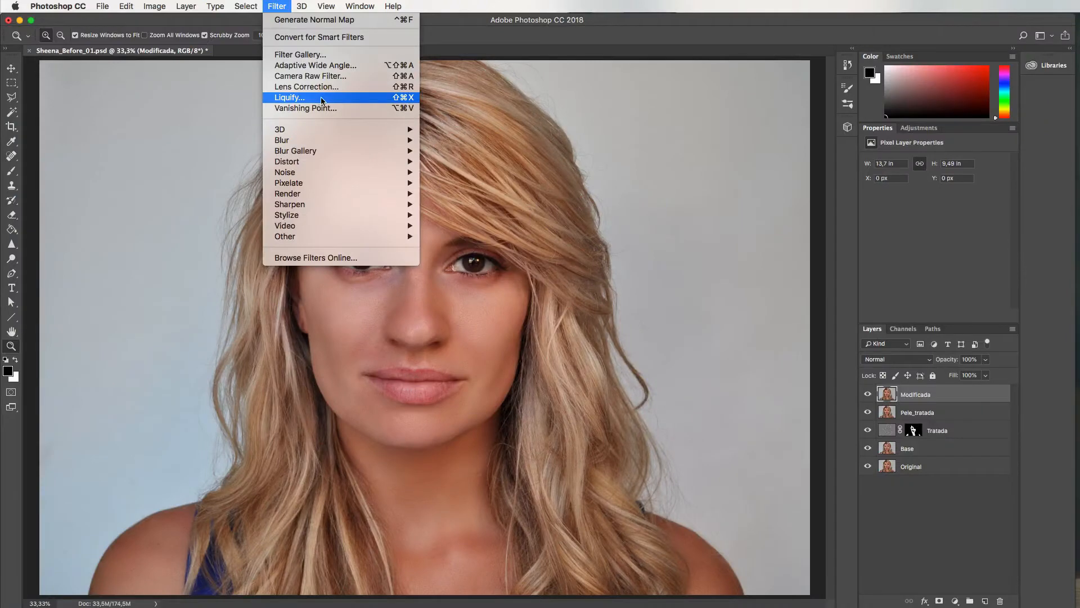
click(323, 99)
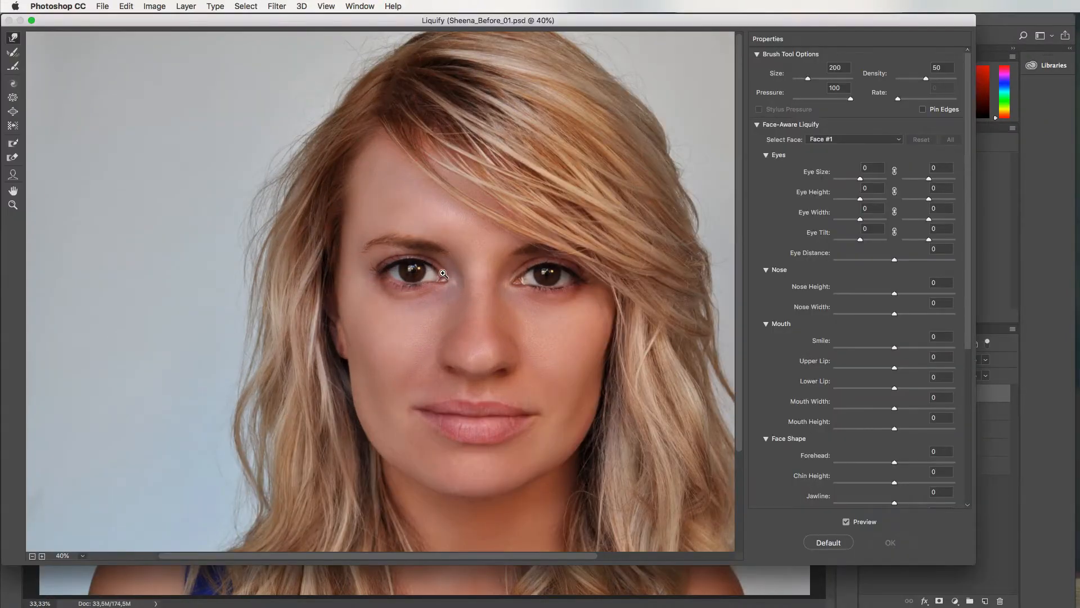
scroll(444, 274, down, 1)
scroll(443, 273, down, 1)
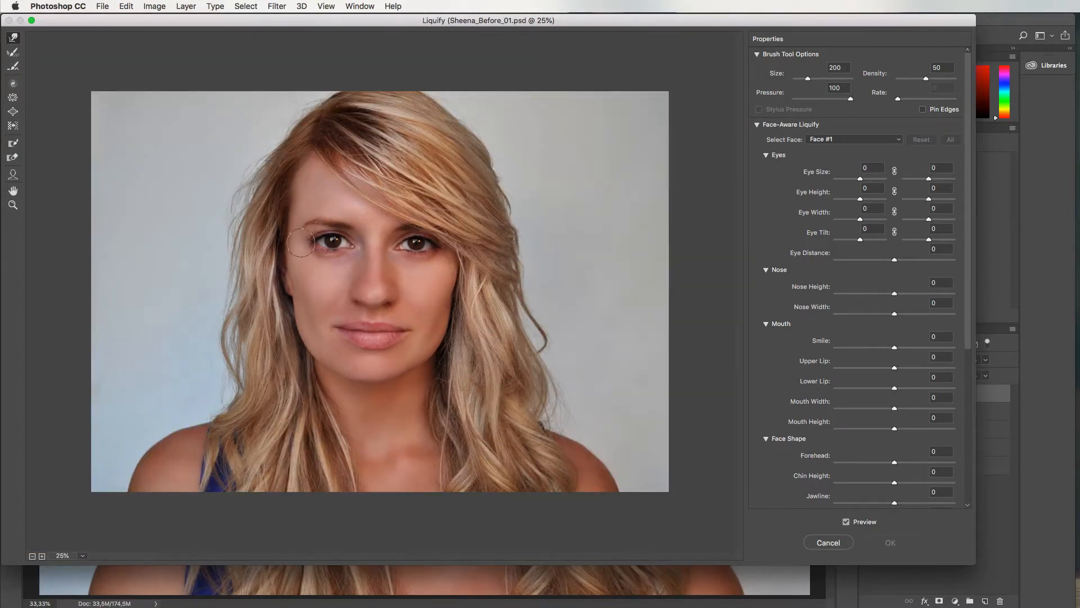
click(12, 175)
mouse_move(393, 300)
mouse_down()
mouse_move(377, 312)
mouse_move(374, 299)
mouse_up()
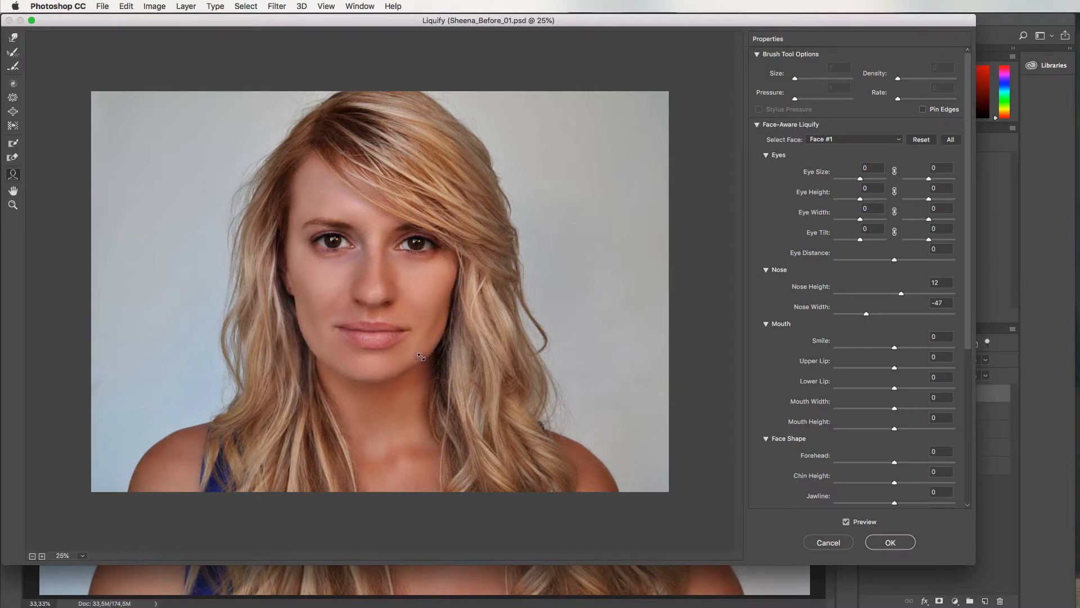
Reshape the jaw contour with the Face tool and slightly raise the Smile amount of the mouth.
drag(421, 356, 429, 343)
drag(895, 348, 900, 352)
mouse_move(374, 324)
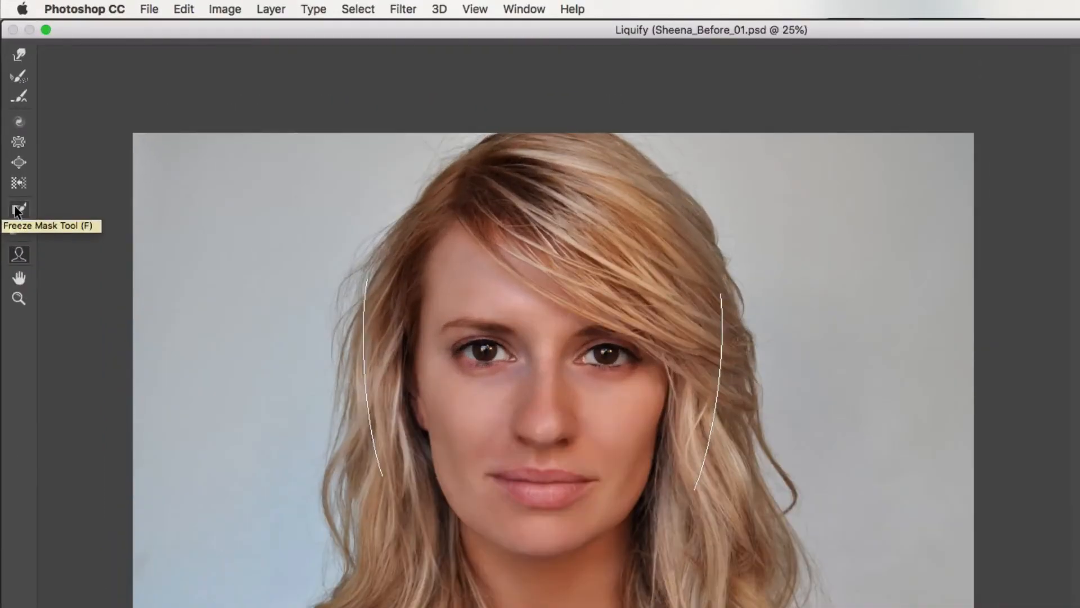
Paint a freeze mask over the eyes, nose and the neck area just below the chin.
click(20, 144)
click(29, 210)
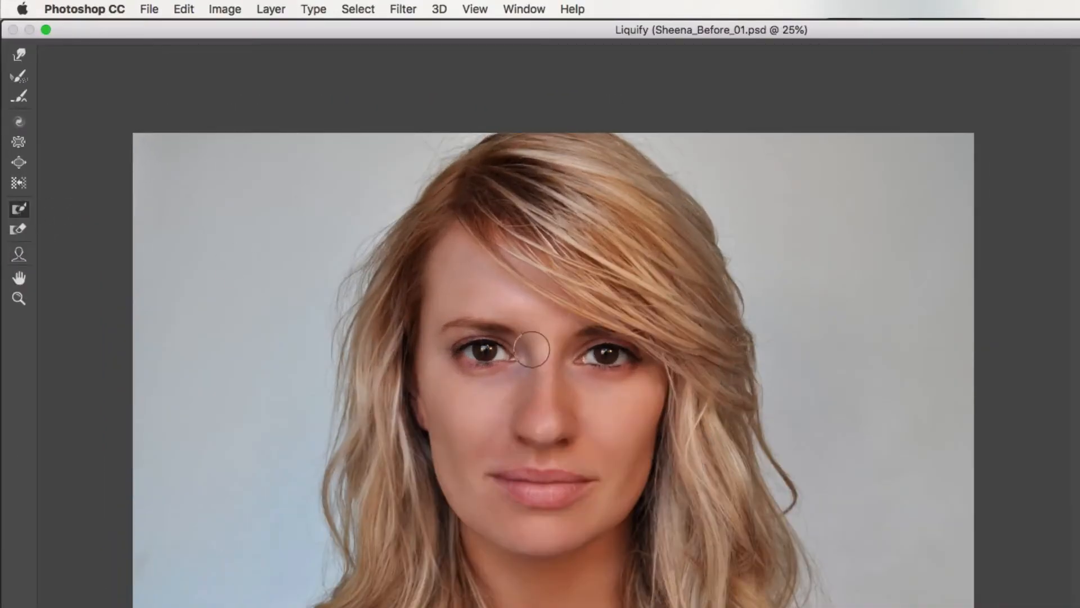
mouse_move(498, 353)
mouse_down()
mouse_move(479, 353)
mouse_move(494, 353)
mouse_move(539, 439)
mouse_up()
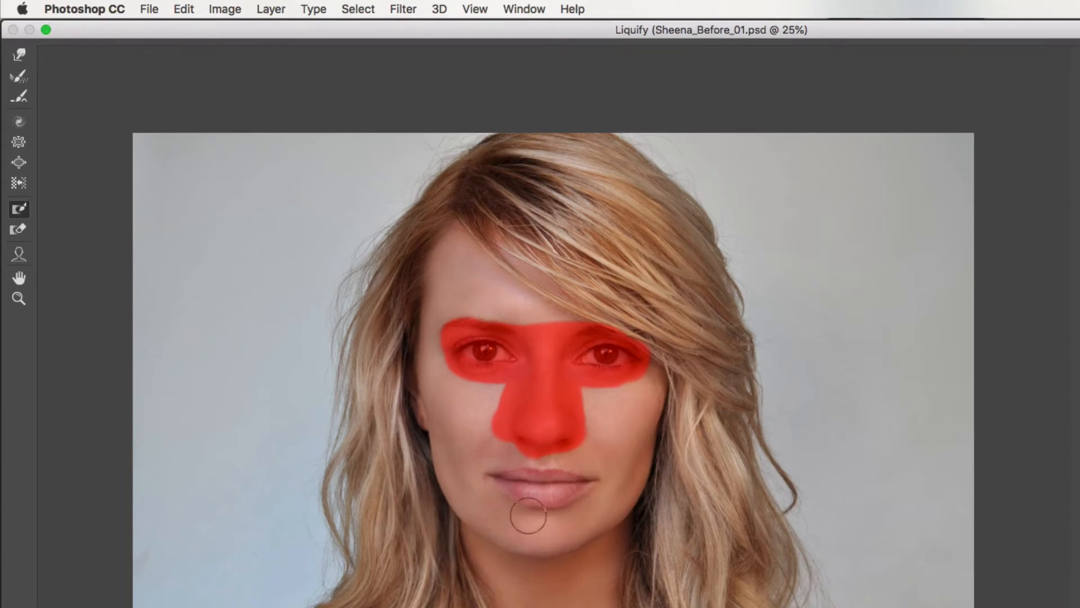
drag(434, 509, 647, 501)
Choose the Bloat tool with a smaller brush for retouching the unfrozen parts of the face.
key(super+equal)
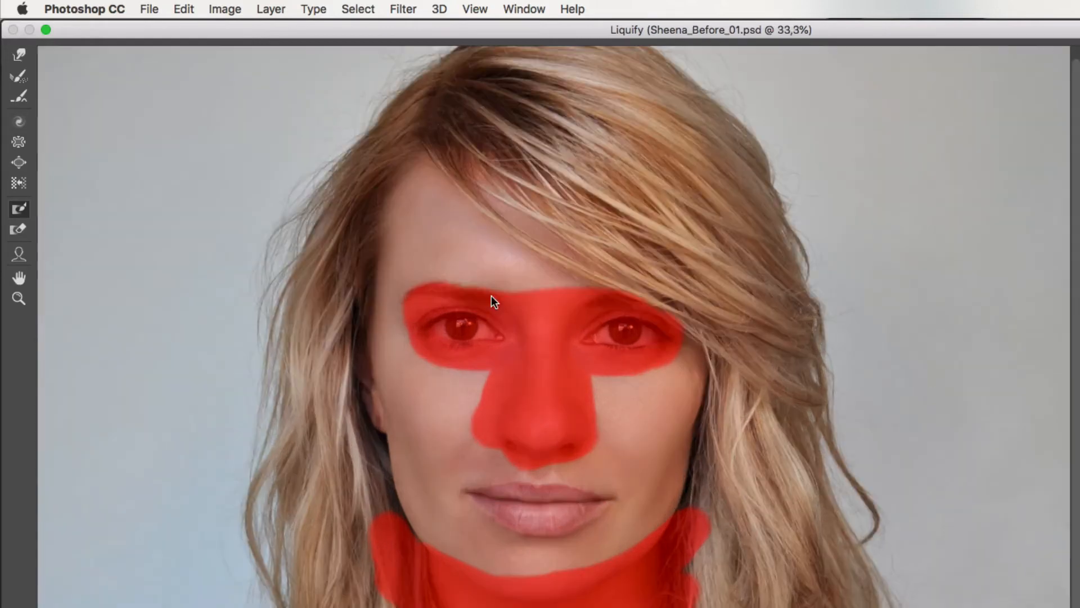
click(16, 59)
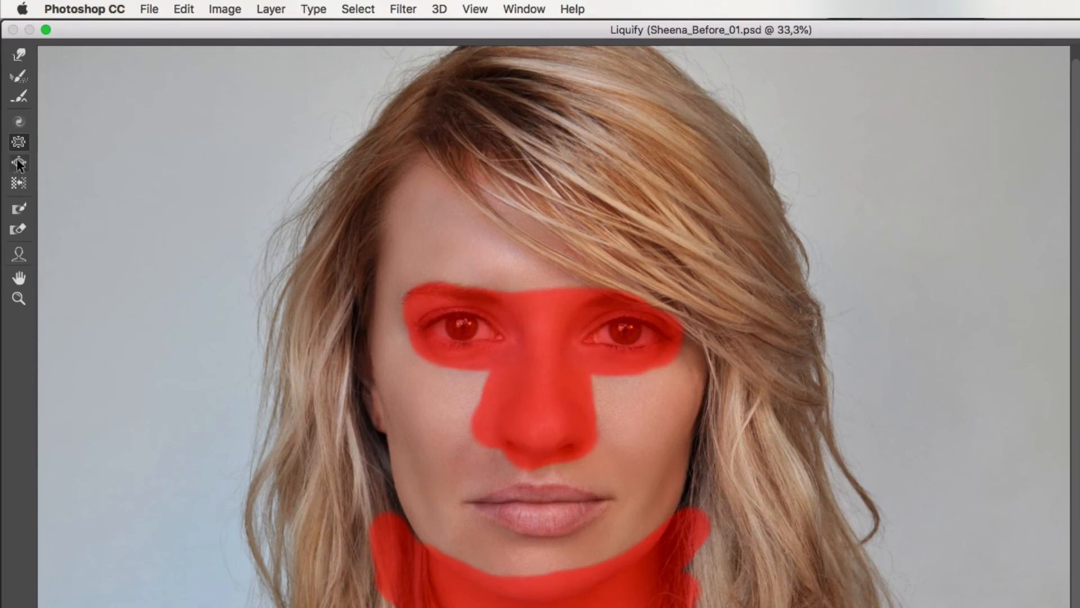
click(19, 163)
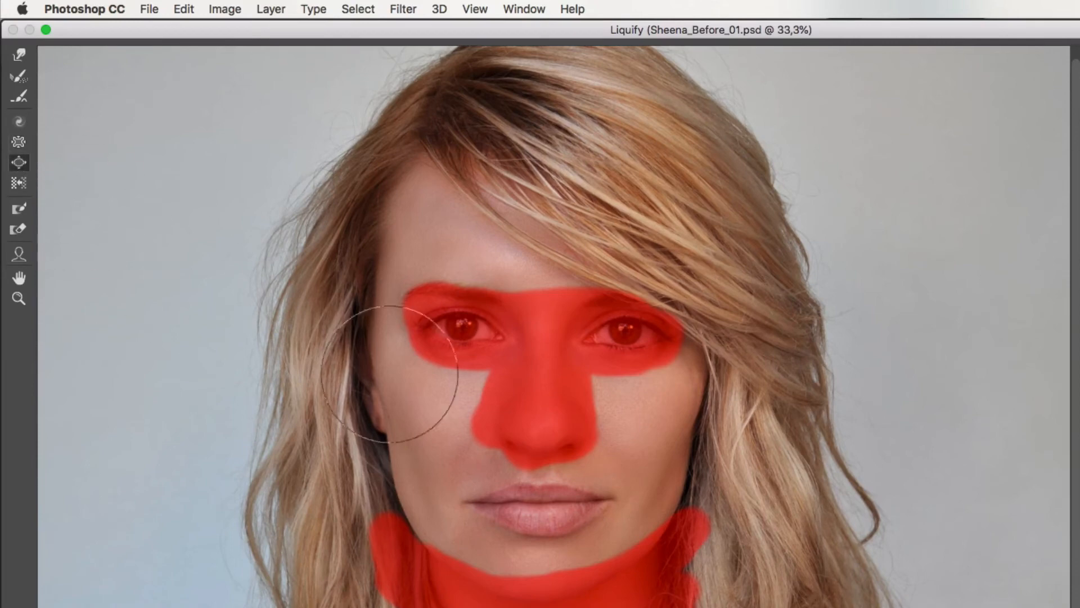
key(bracketleft)
key(bracketleft)
key(bracketleft)
key(bracketleft)
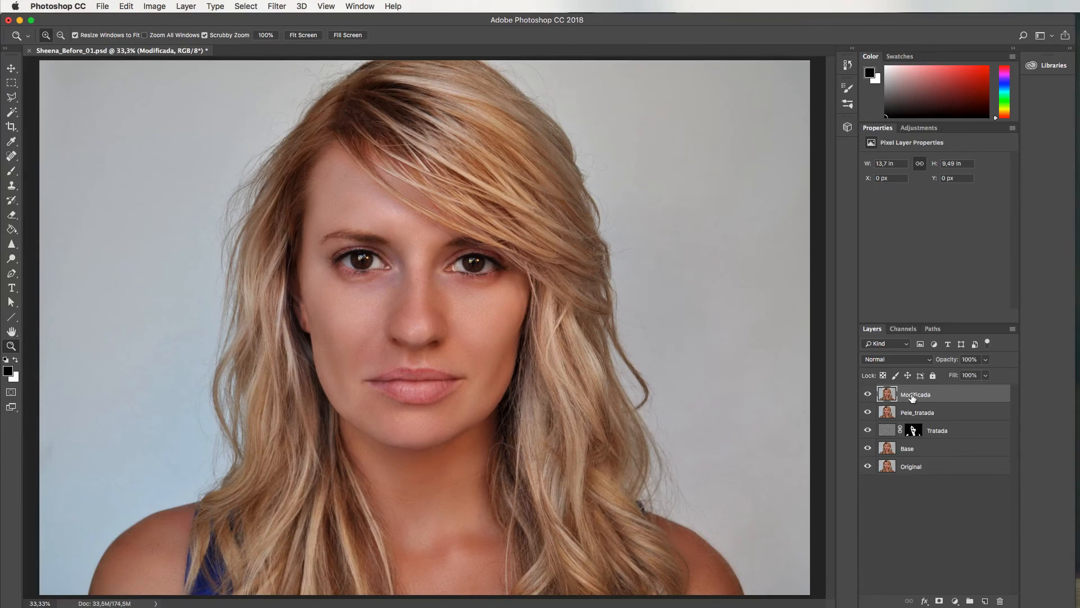
Duplicate the Modificada layer and name the copy Cor.
mouse_move(913, 398)
mouse_down()
mouse_move(957, 452)
mouse_move(968, 594)
mouse_move(985, 600)
mouse_up()
double_click(921, 397)
text(Cor)
key(Return)
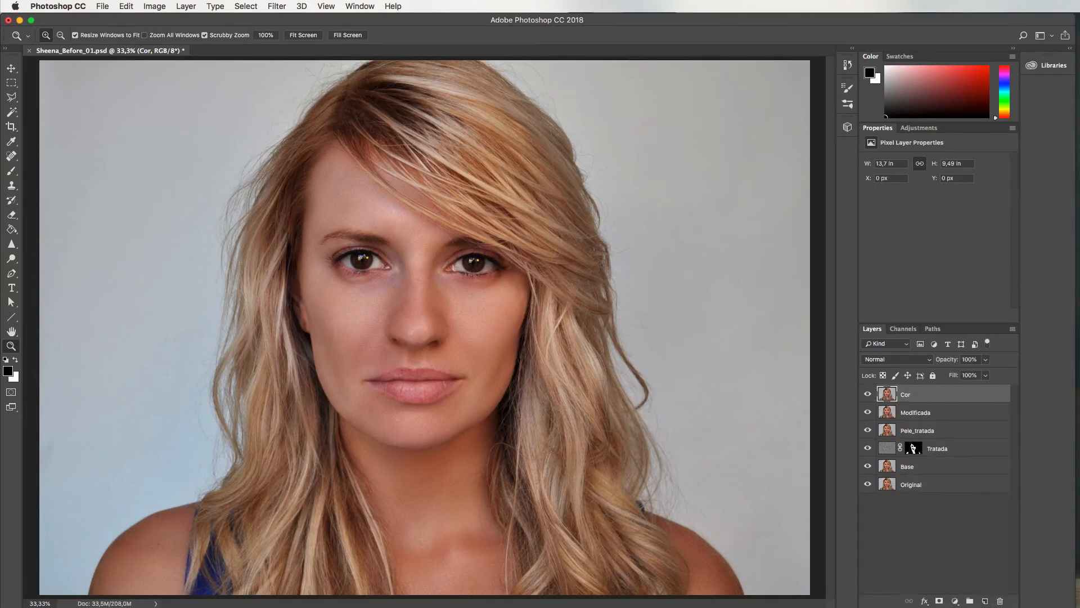
Open the Camera Raw Filter on the Cor layer and set Temperature to +1 and Exposure to -0,30.
click(277, 6)
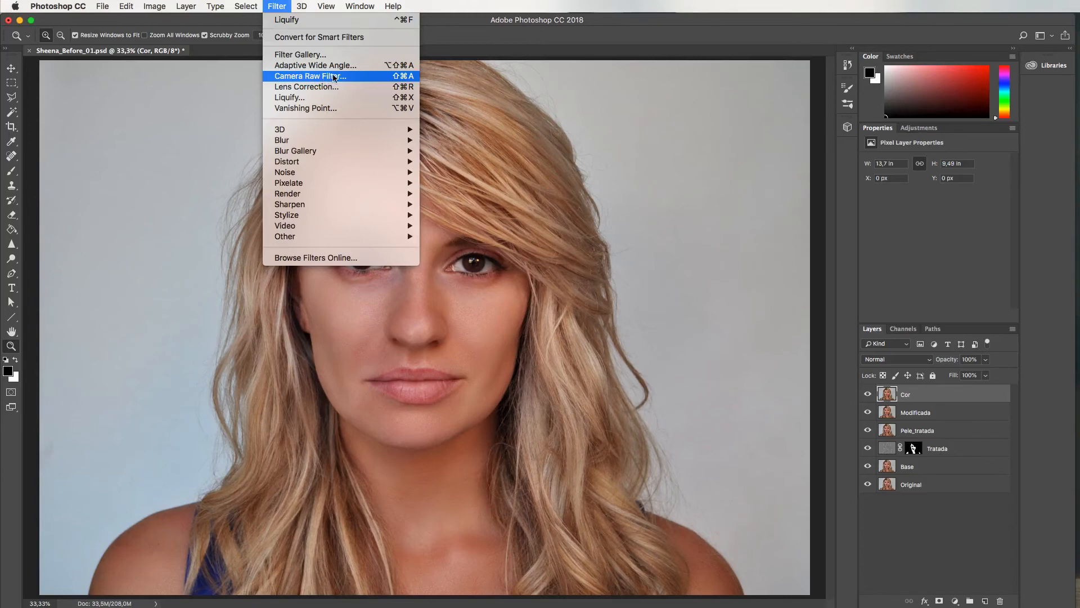
click(336, 77)
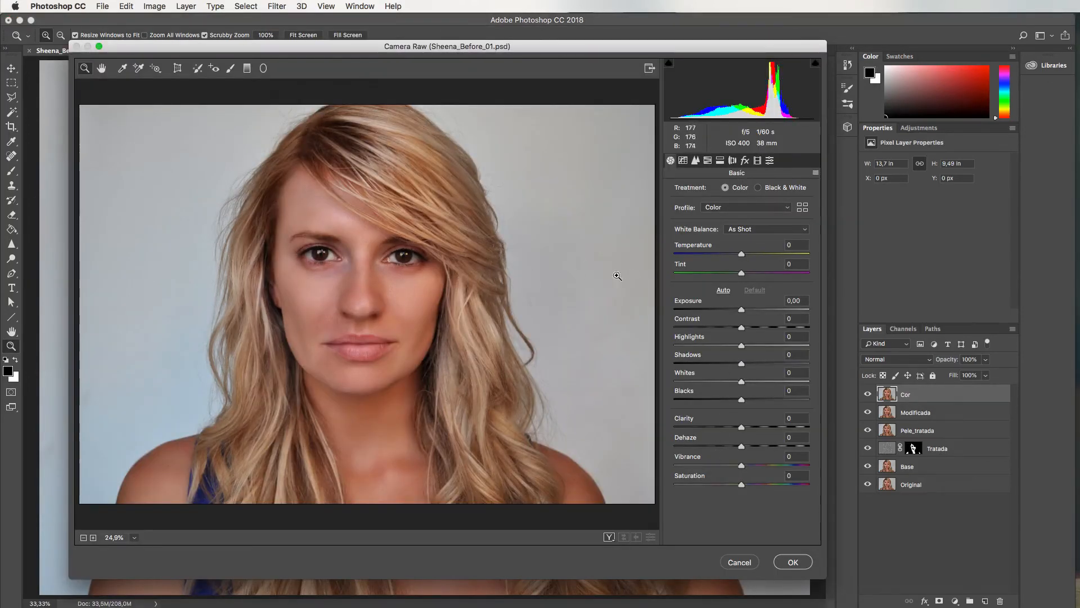
drag(741, 254, 742, 254)
drag(742, 310, 738, 309)
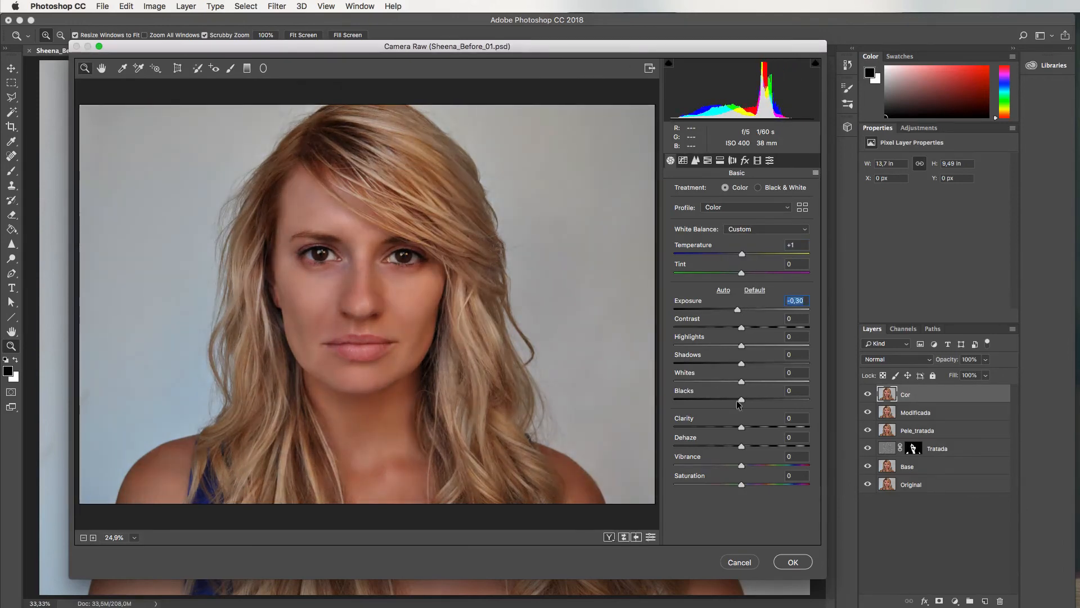
Set Shadows to -36, Contrast to +11, Dehaze to +15, Vibrance to +8 and Blacks to -19.
drag(741, 363, 718, 364)
drag(740, 327, 749, 327)
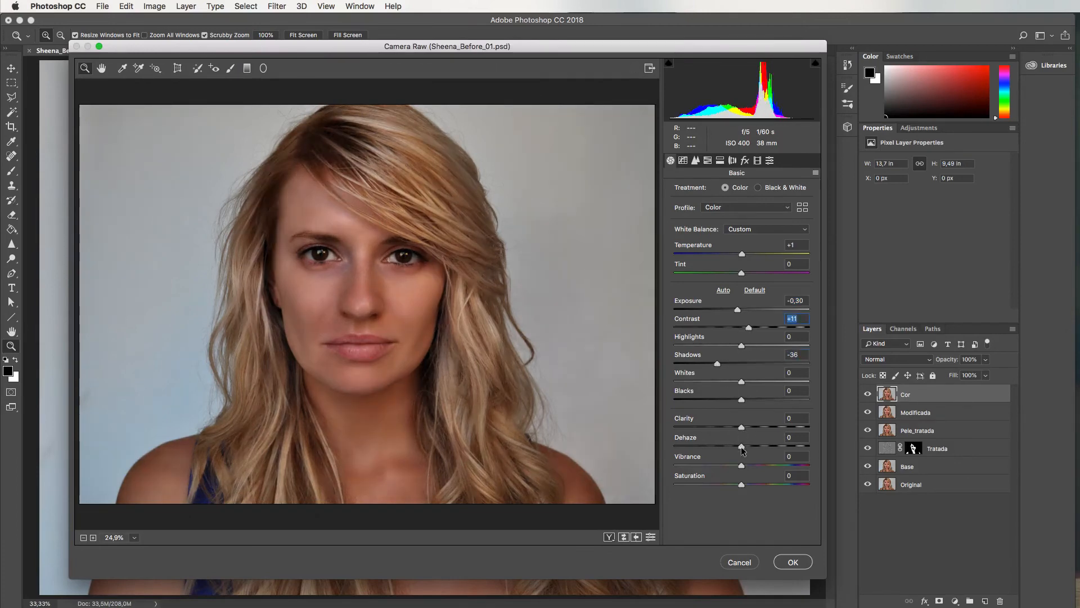
mouse_move(741, 446)
mouse_down()
mouse_move(752, 446)
mouse_move(748, 465)
mouse_up()
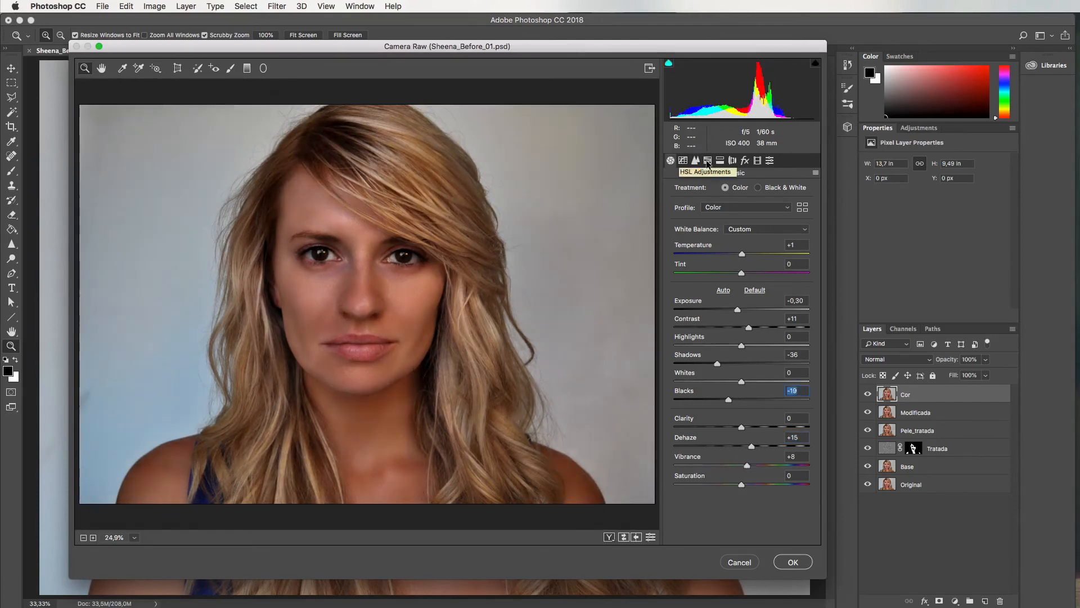
Lower the luminance of the Reds and Oranges slightly in the HSL adjustments.
click(707, 161)
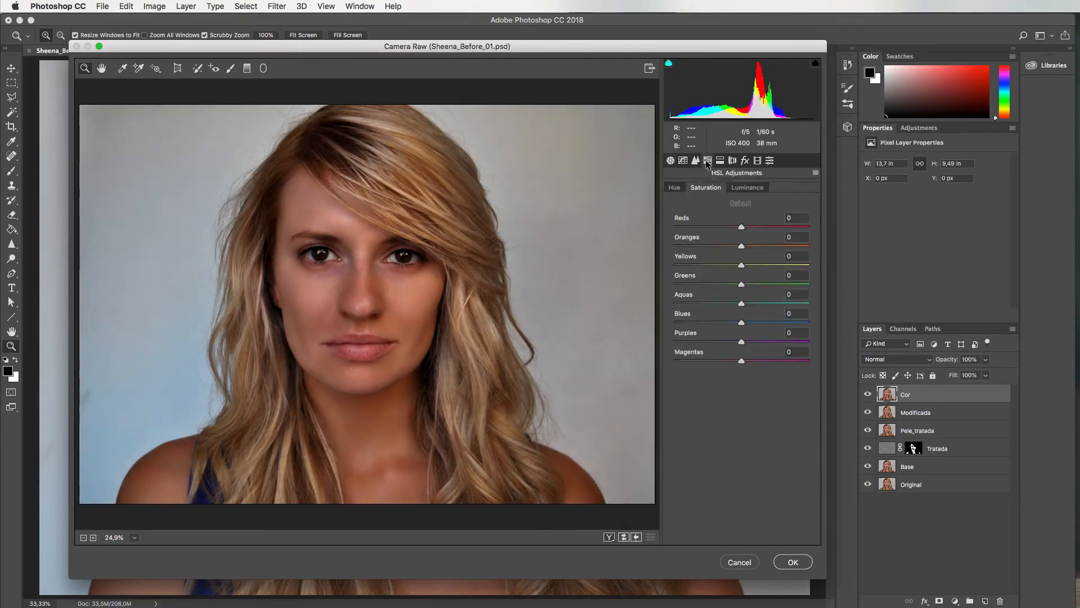
click(747, 189)
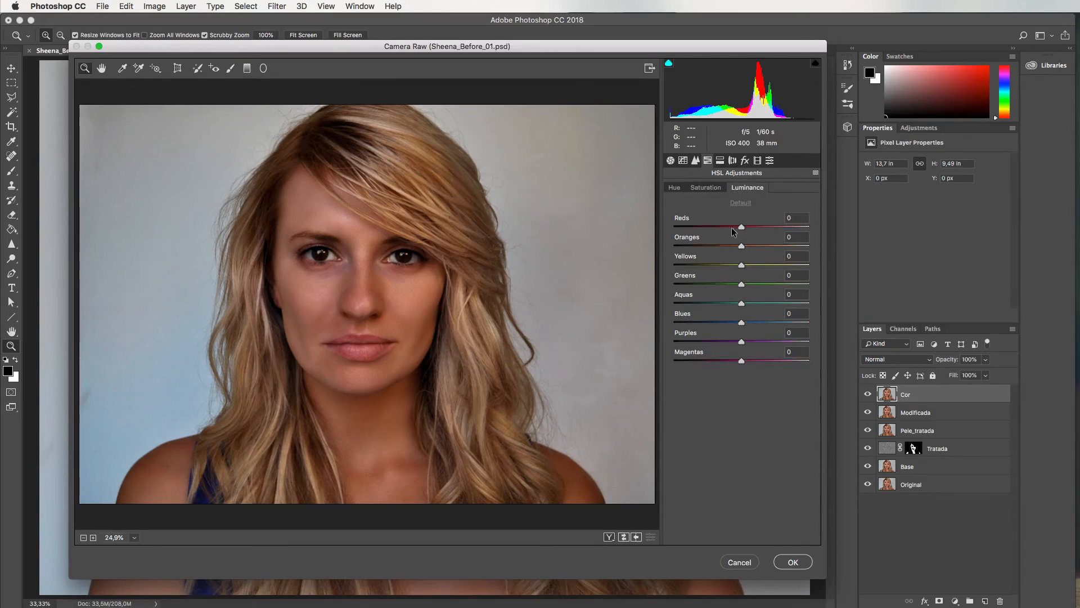
drag(740, 251, 733, 229)
Add a post-crop vignette with an Amount of -20 and apply the Camera Raw adjustments.
click(745, 161)
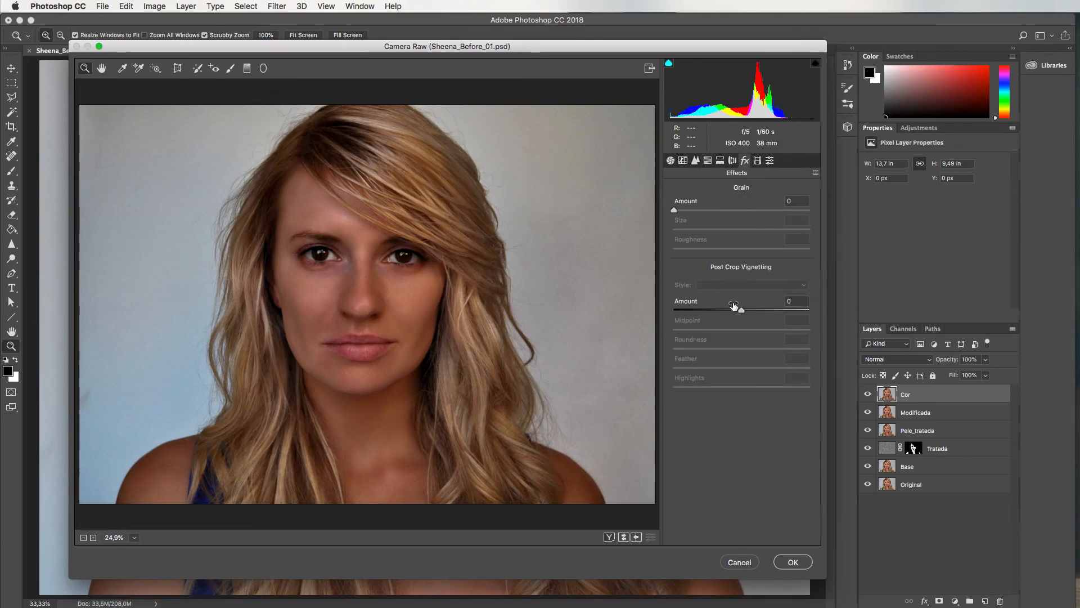
drag(742, 310, 727, 312)
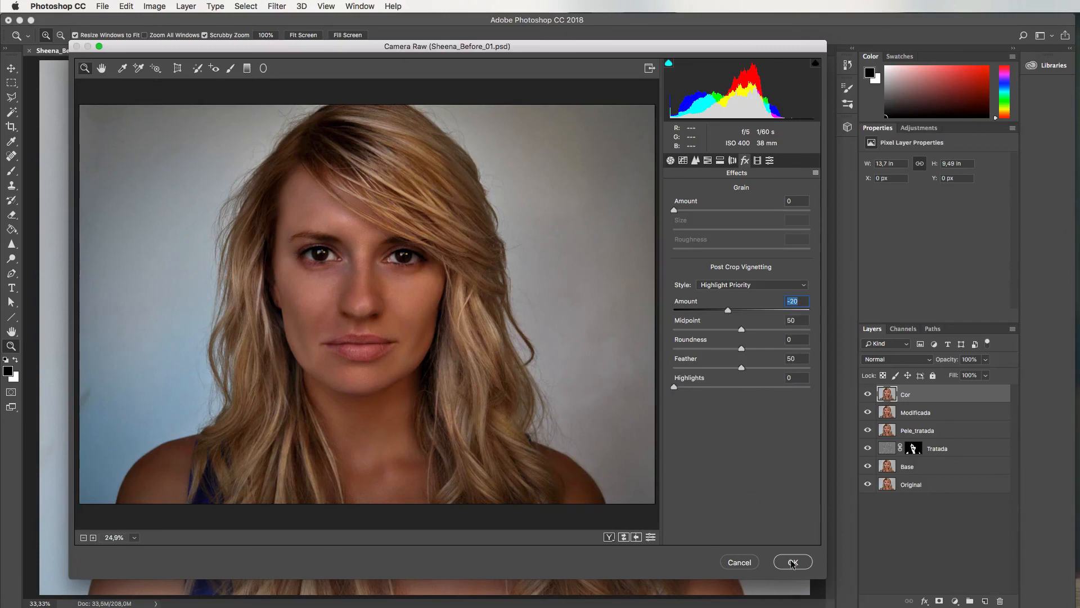
click(792, 567)
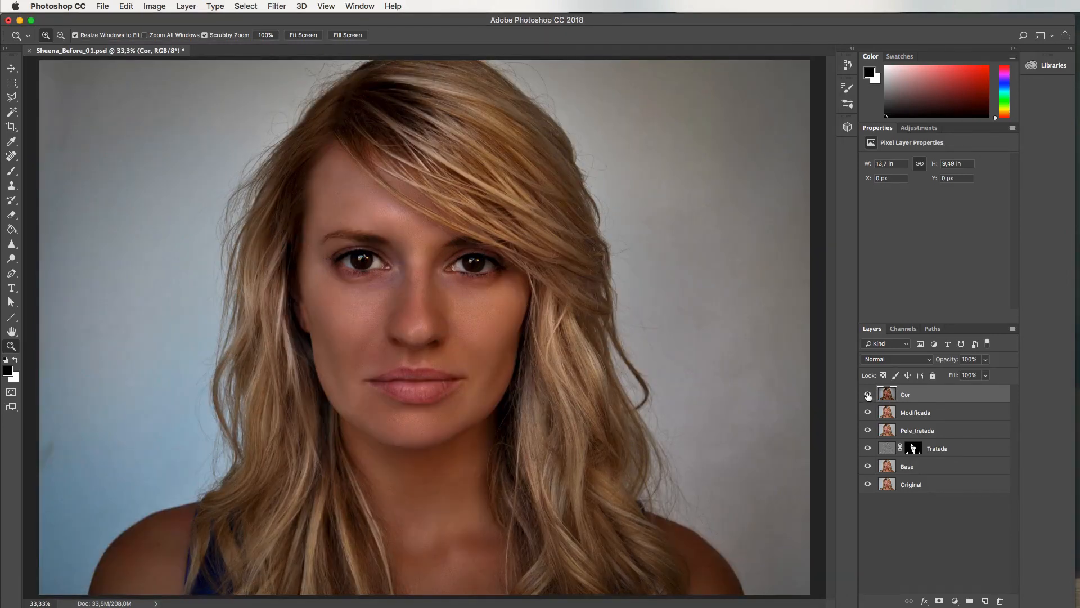
Hide and show the Cor layer to compare the portrait before and after the colour grading.
click(867, 395)
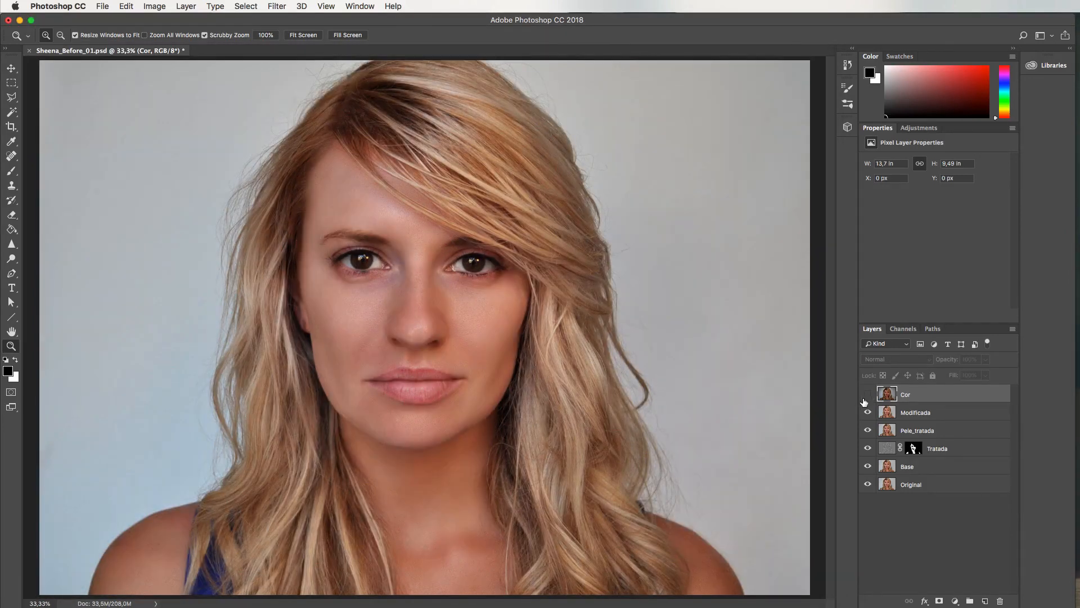
click(866, 395)
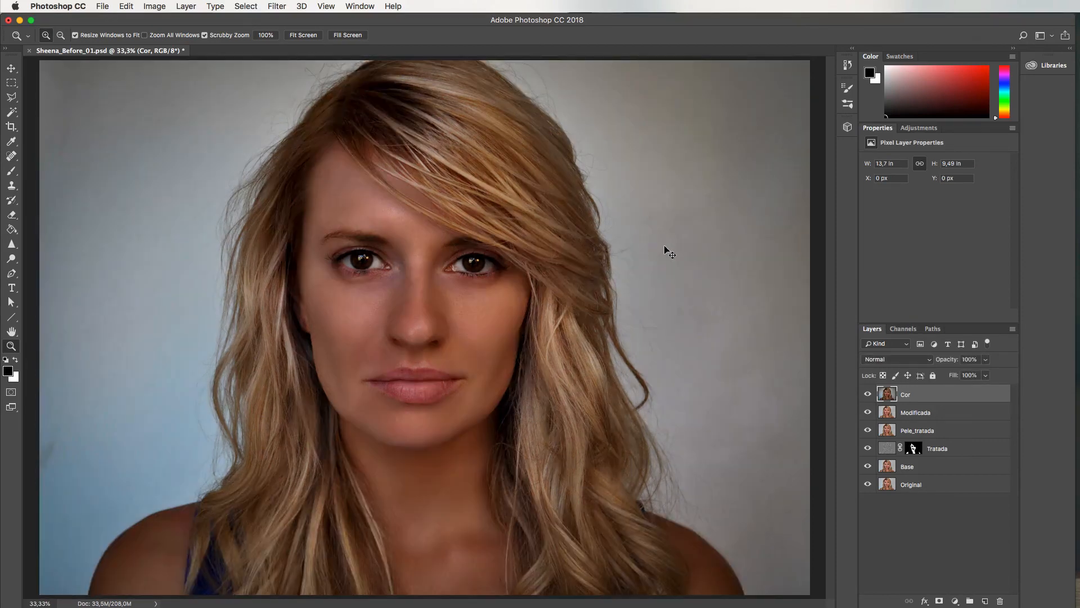